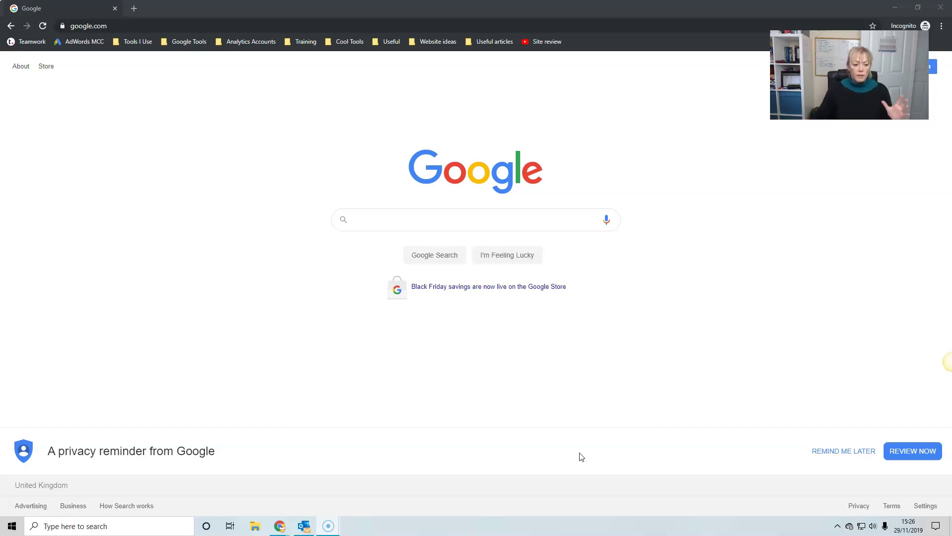
Step: Search Google for 'google ads' and start sign-up from the Google Ads ad result
click(371, 227)
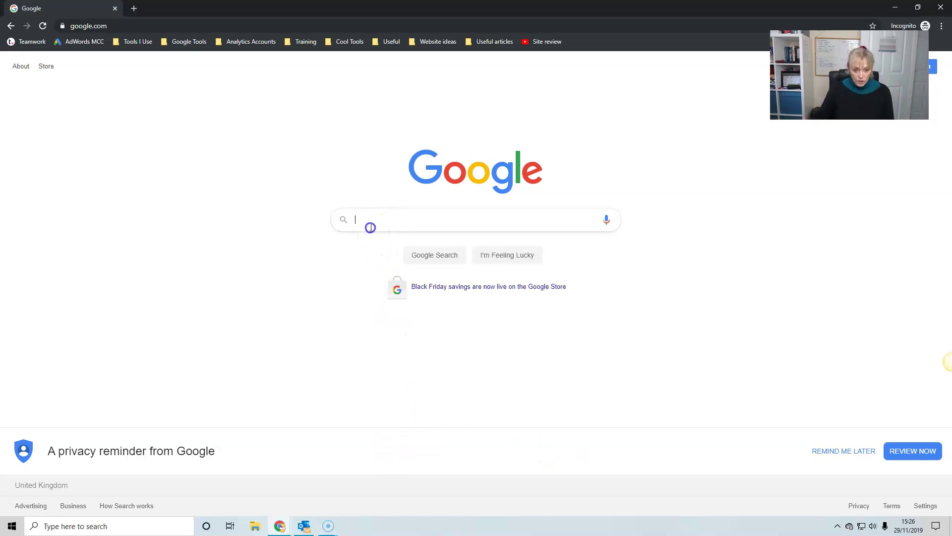
text(googl)
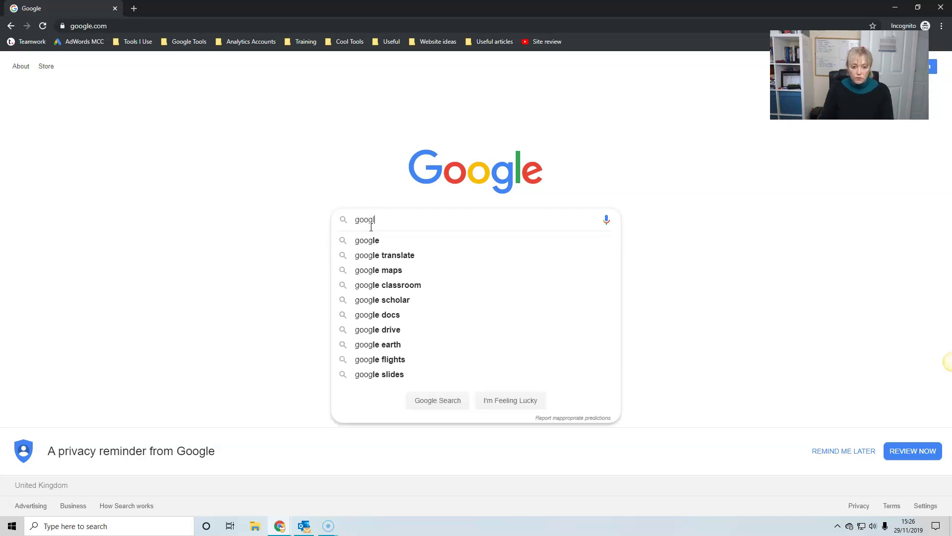
text(e ads)
key(Return)
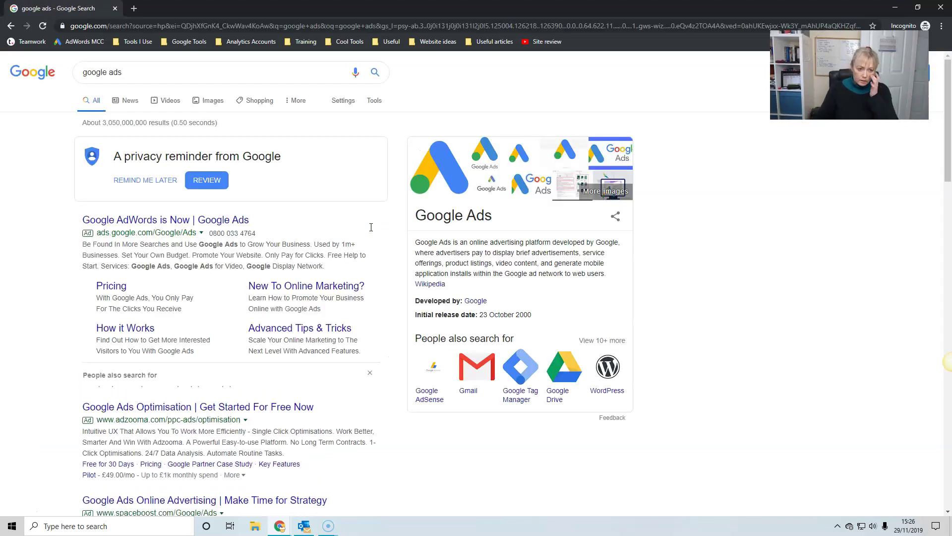
click(188, 221)
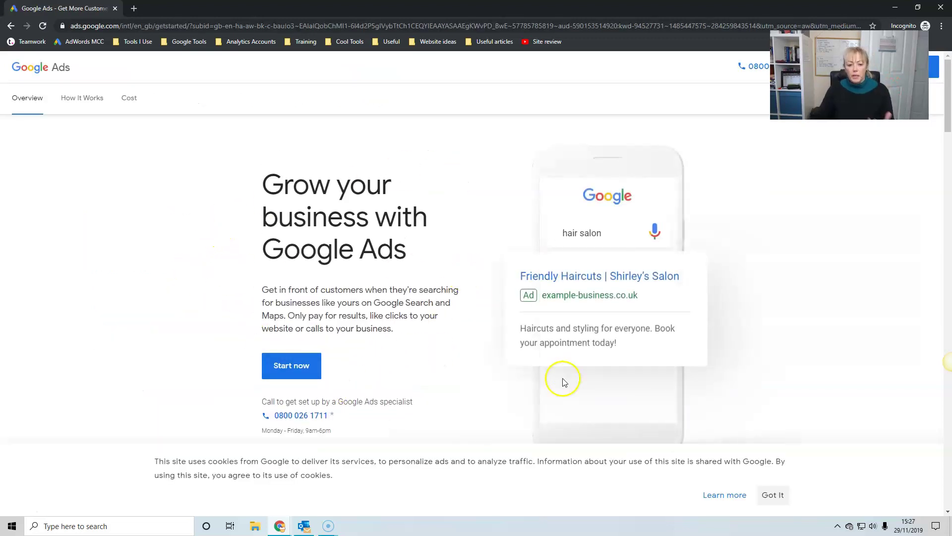
click(296, 372)
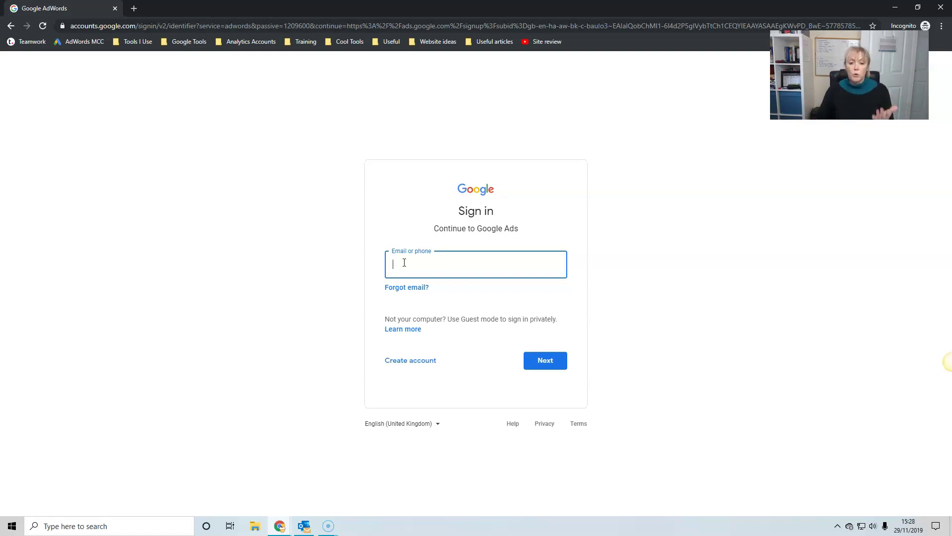
click(406, 258)
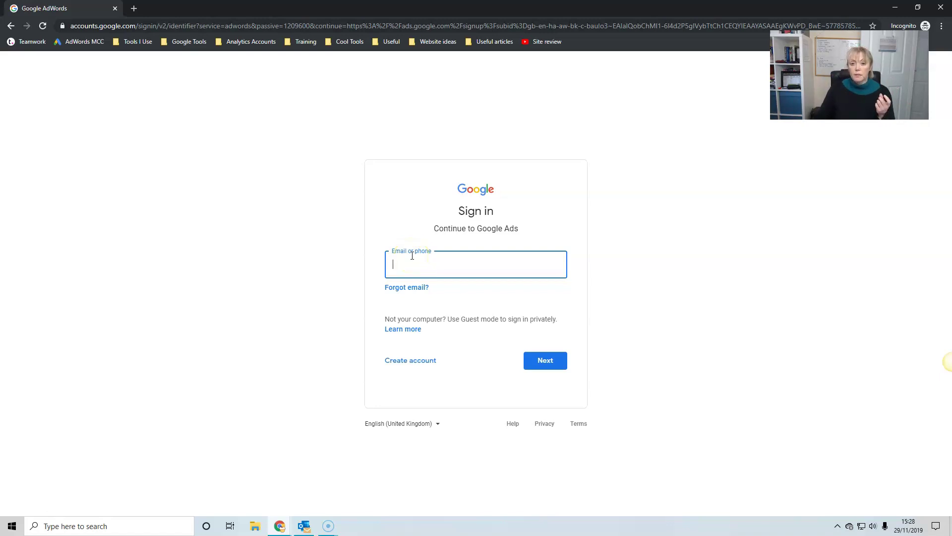
click(415, 257)
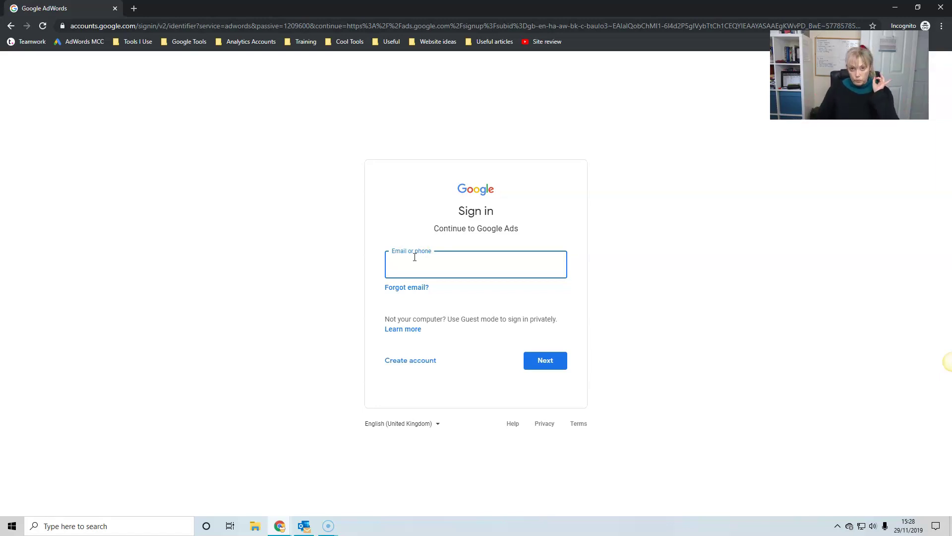
click(408, 273)
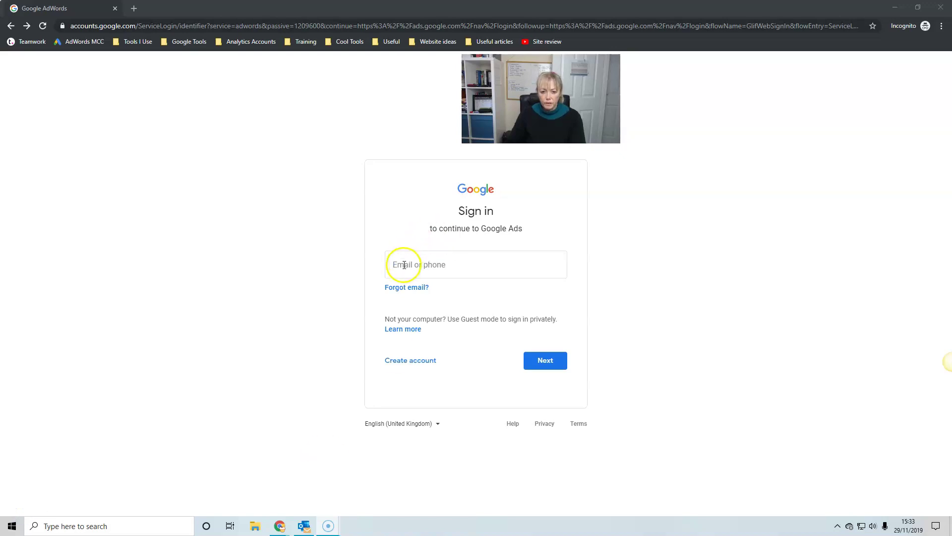
Step: Sign in with the account email, correcting its mistyped ending, and the password
click(403, 264)
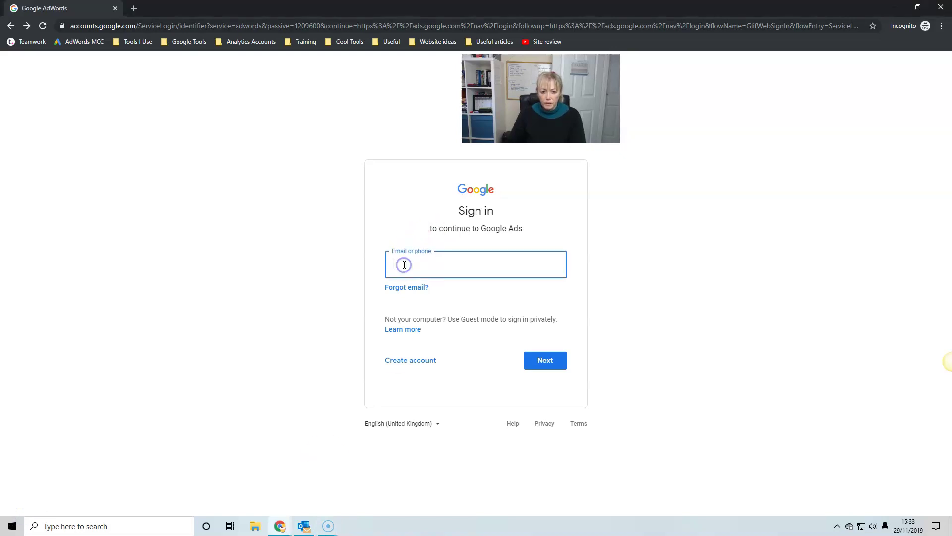
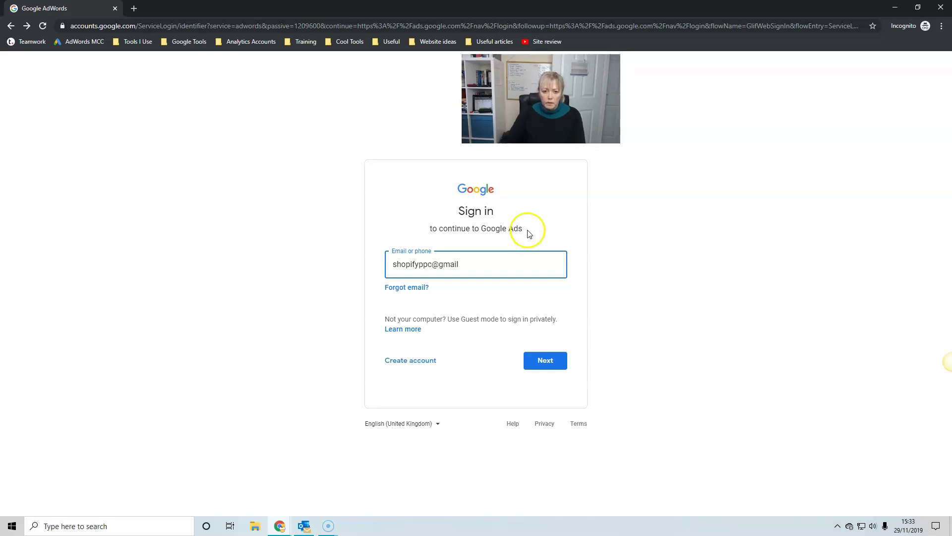
click(548, 362)
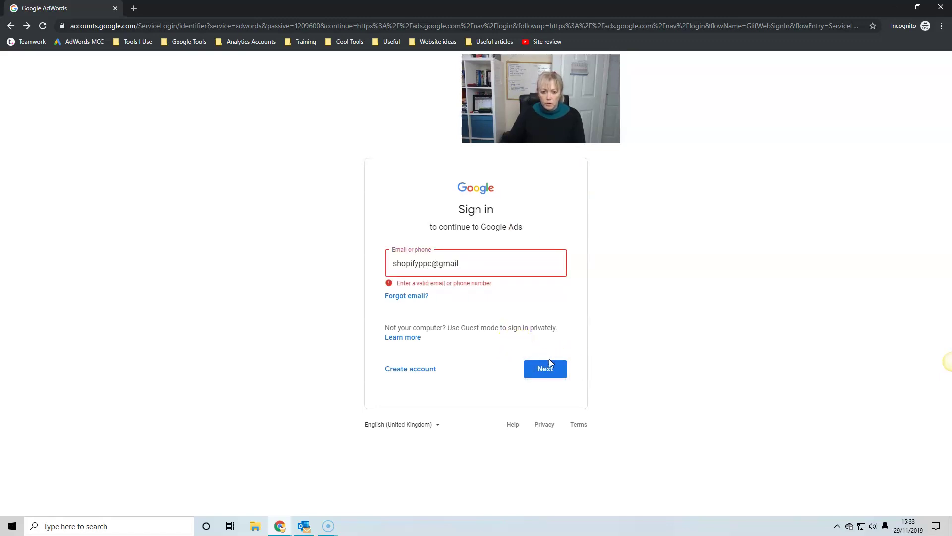
text(.om)
key(BackSpace)
key(BackSpace)
text(com)
click(546, 362)
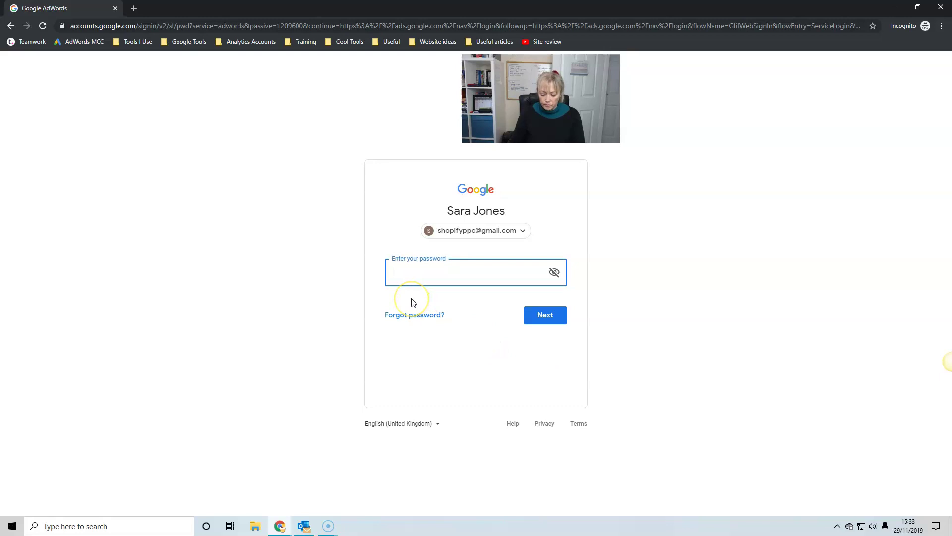
text(***********)
key(Return)
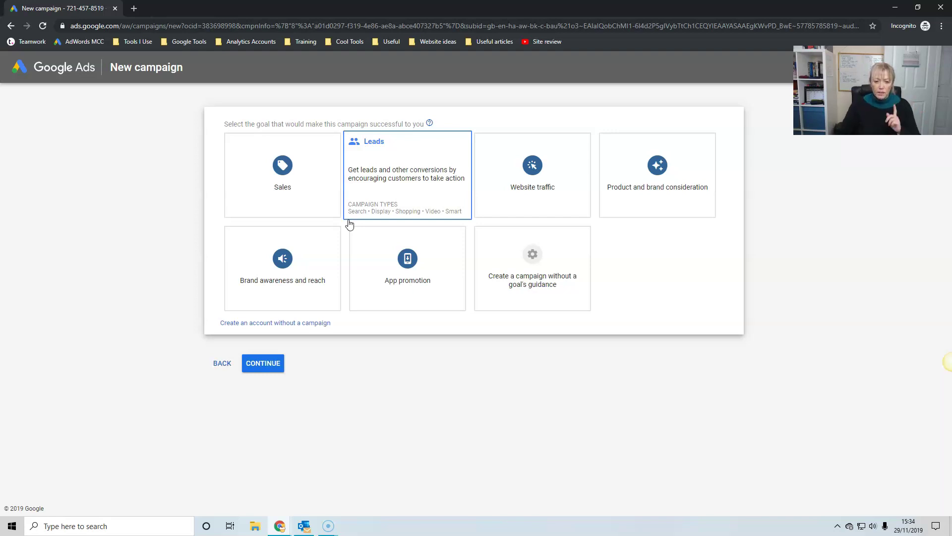
Step: Choose 'Create an account without a campaign' below the goal cards
click(437, 455)
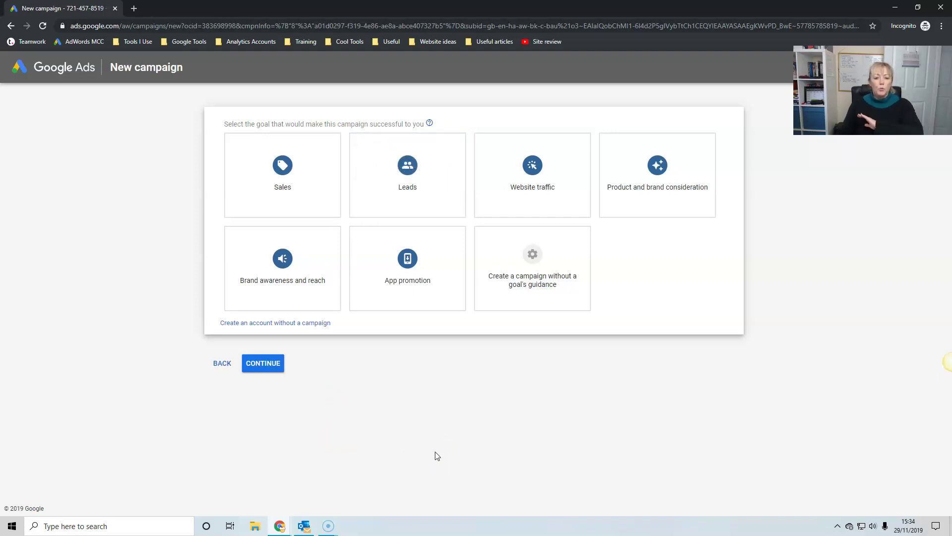
click(405, 444)
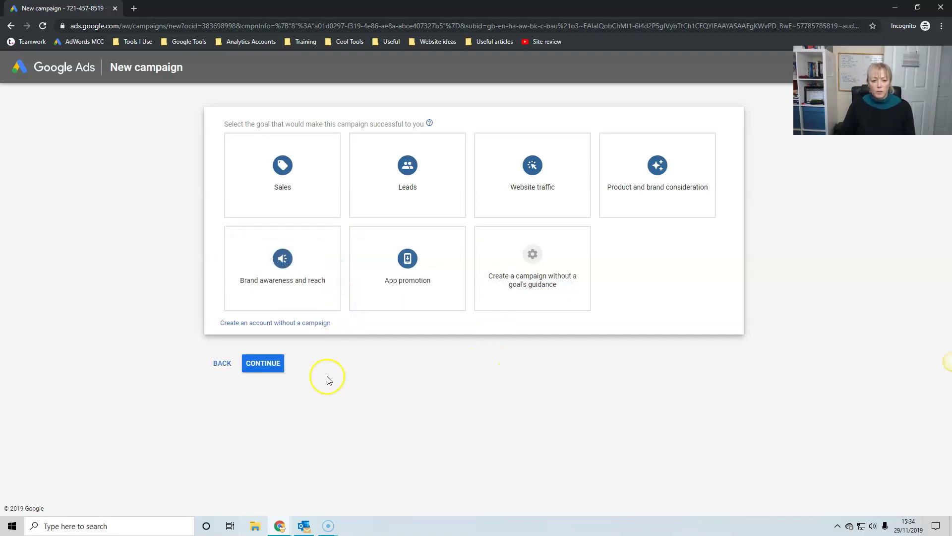
click(257, 323)
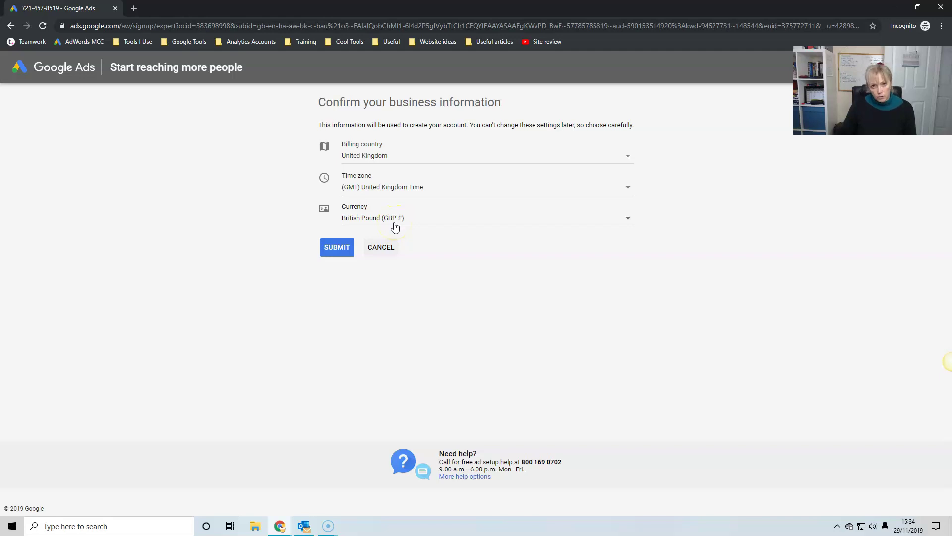
Step: Keep British Pound currency with United Kingdom billing and UK time, and submit
click(629, 218)
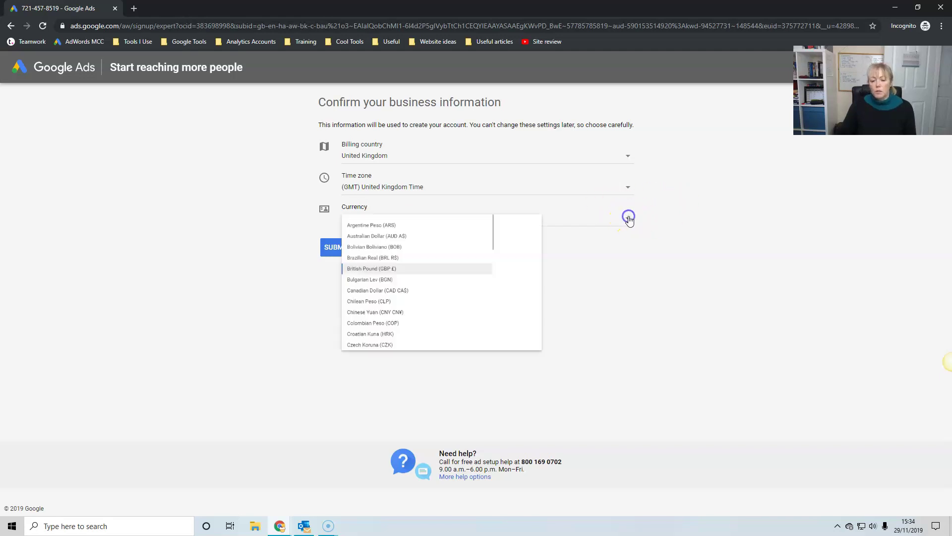
click(383, 287)
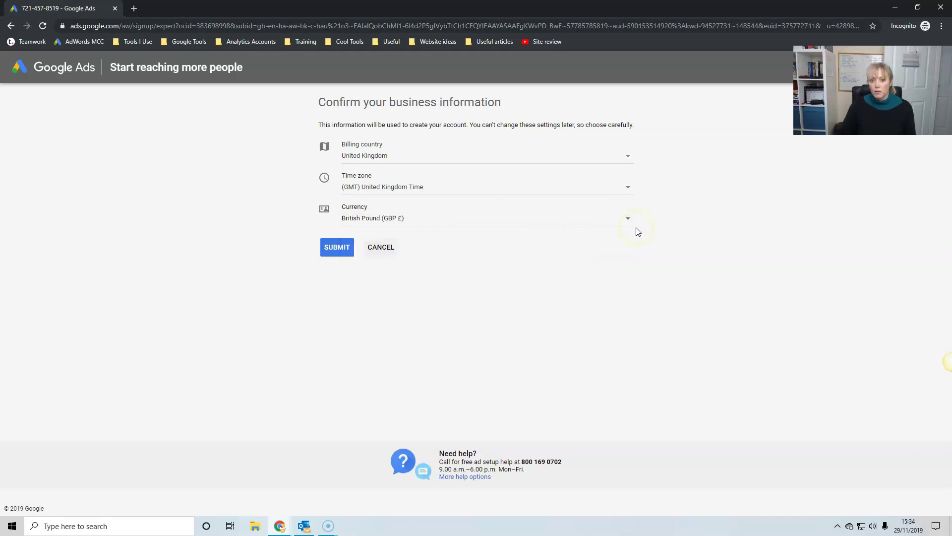
click(340, 250)
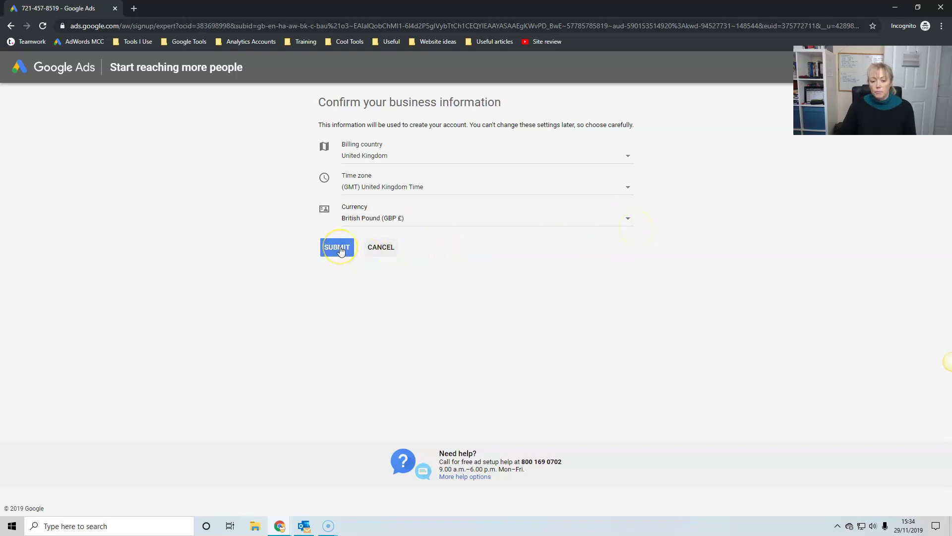
click(341, 250)
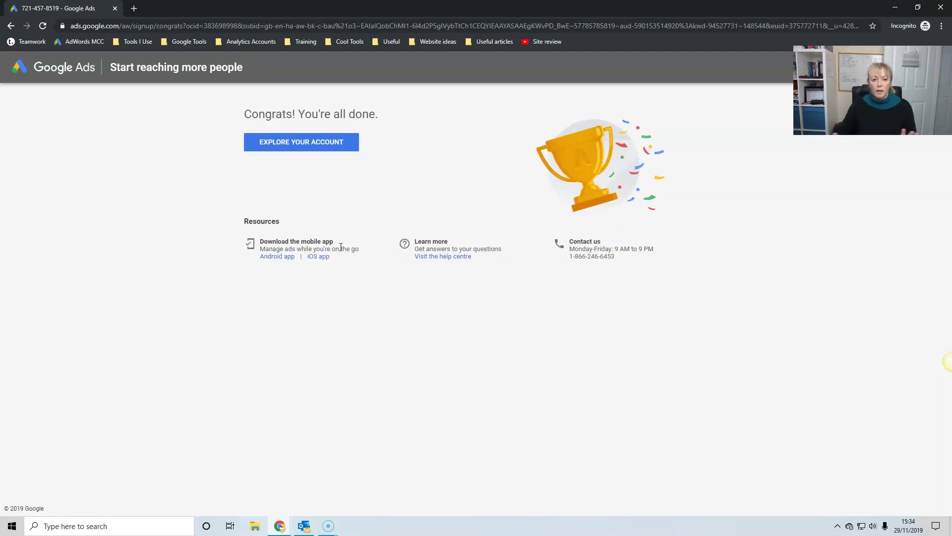
Step: Choose Explore your account on the Congrats page
click(293, 147)
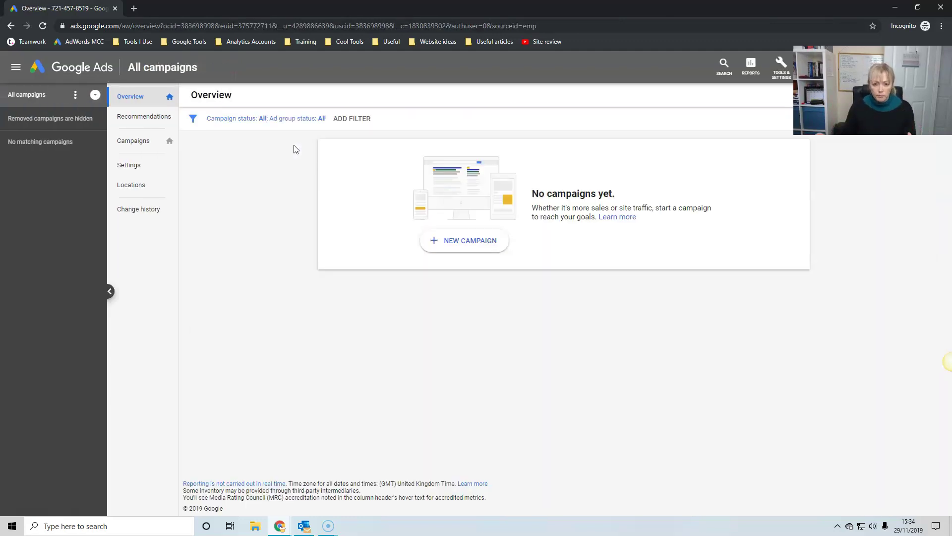